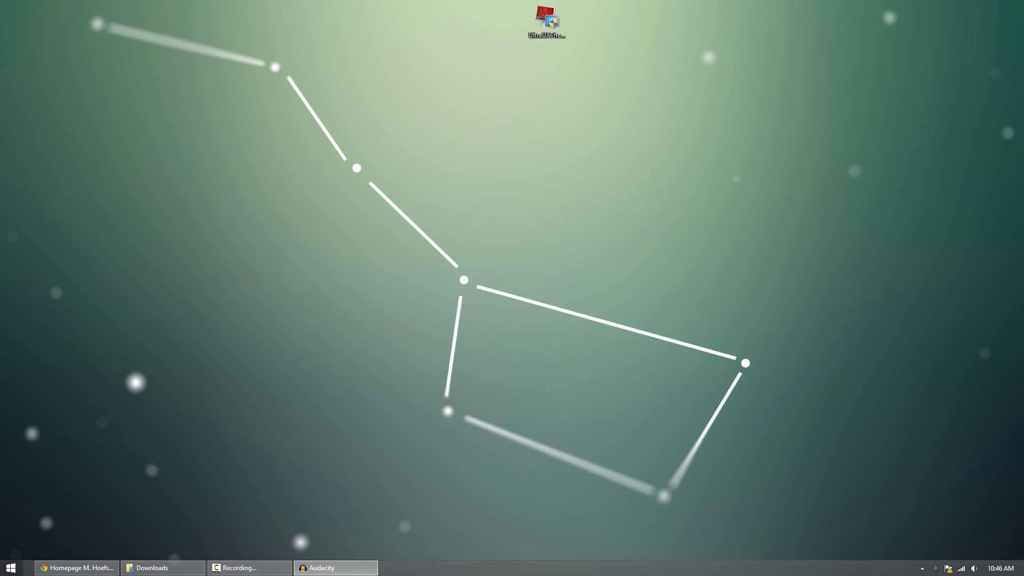
Step: Review the patcher's web page, then minimize the browser and center the UltraUXThemePatcher shortcut
click(75, 567)
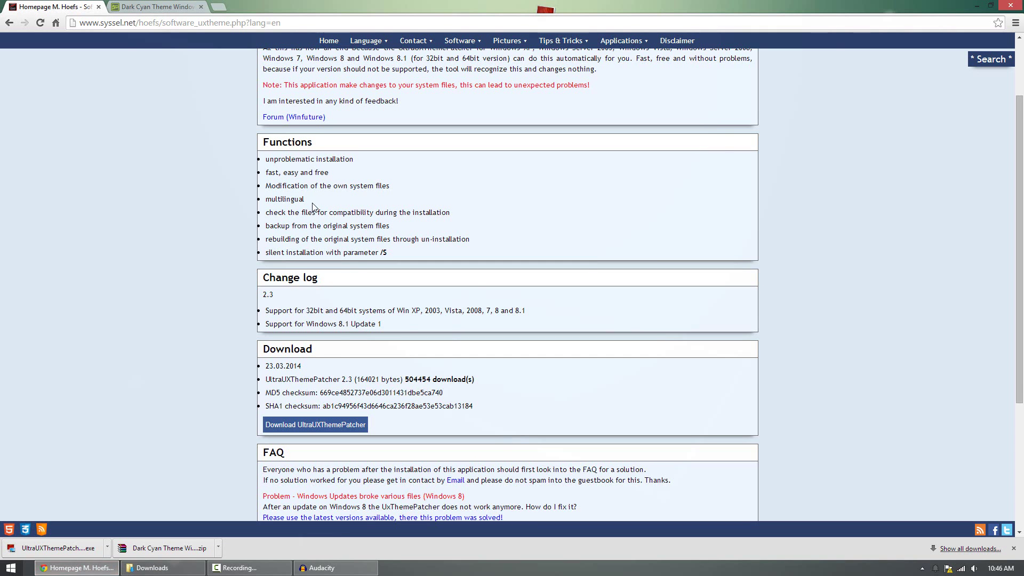
scroll(314, 207, up, 3)
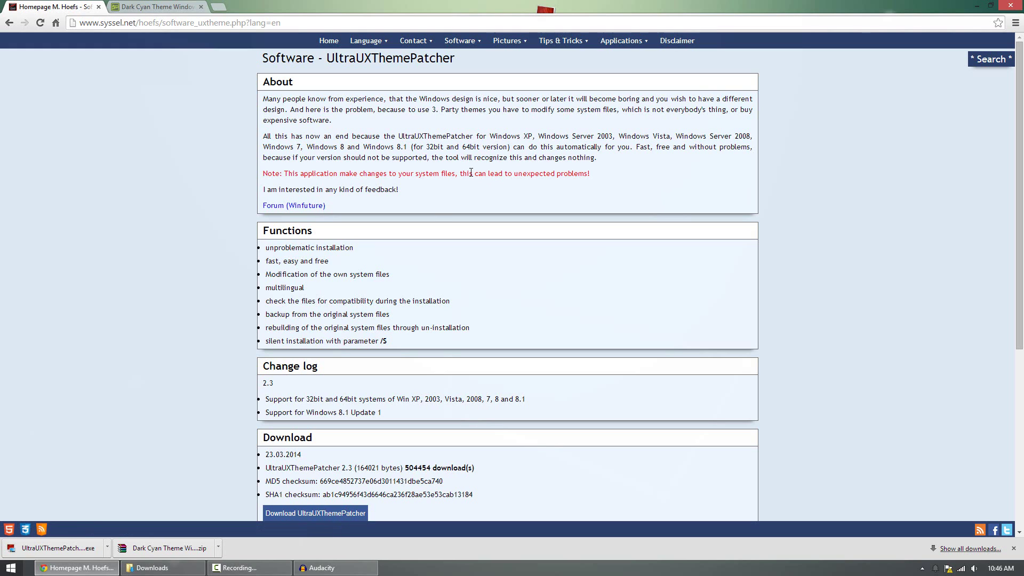
scroll(488, 345, down, 2)
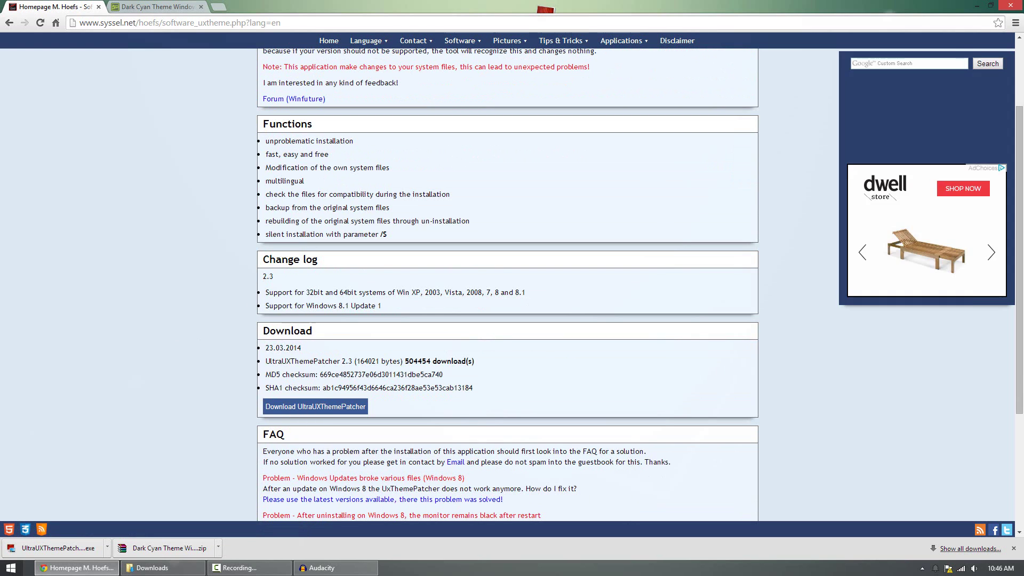
click(977, 6)
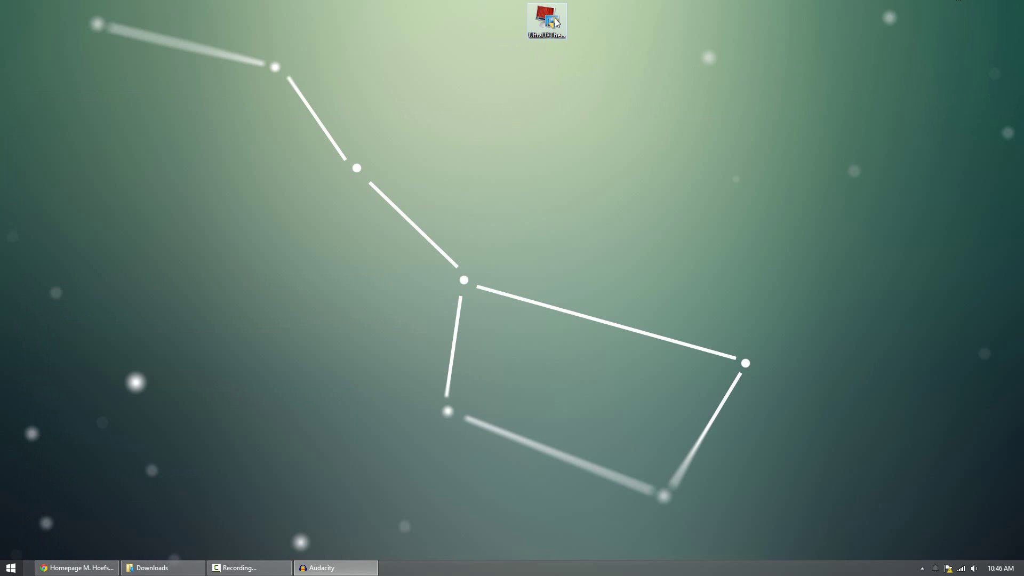
drag(443, 185, 444, 186)
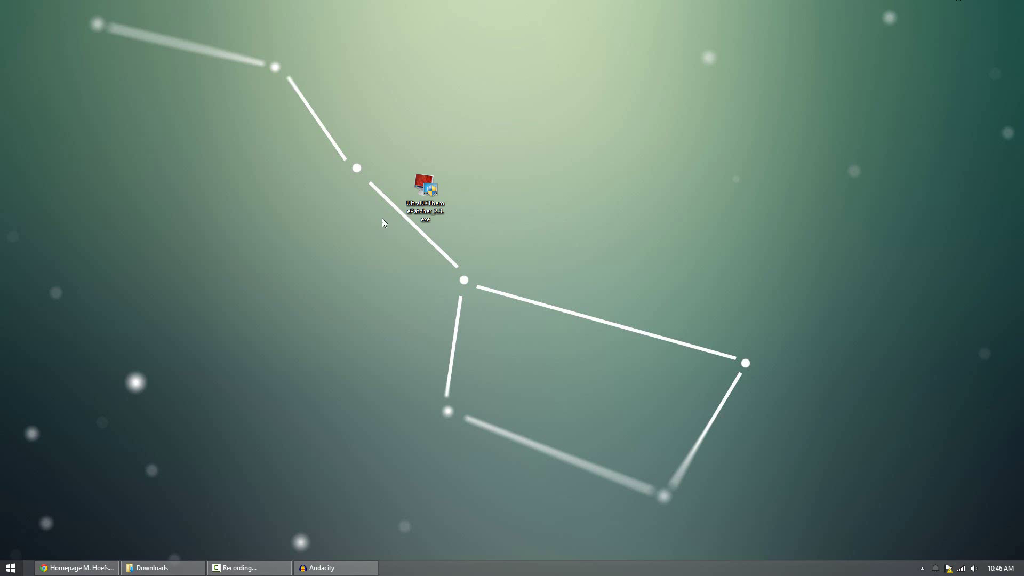
Step: Run the UltraUXThemePatcher installer, accepting the license and agreeing, through to Finish
double_click(425, 189)
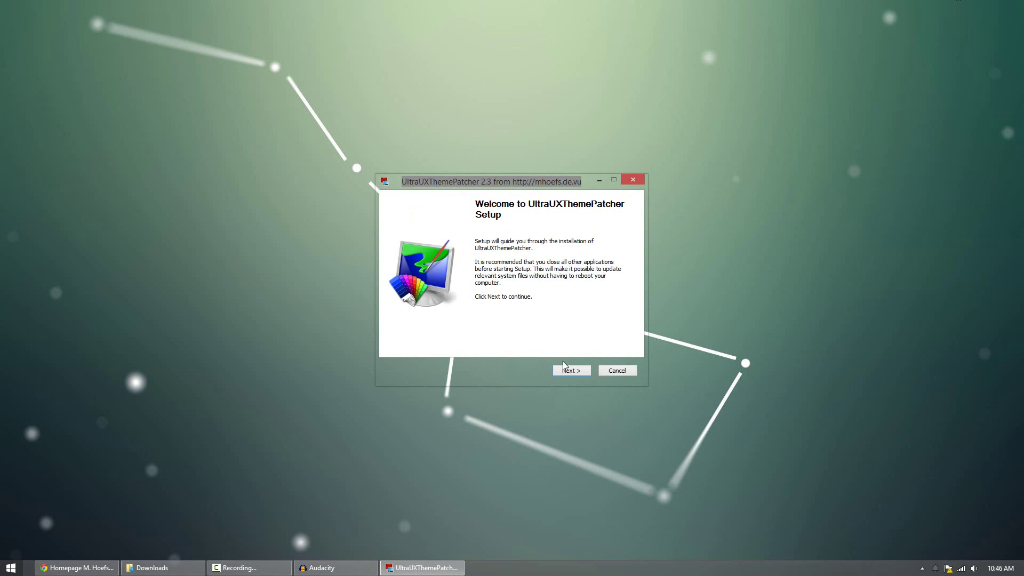
click(569, 369)
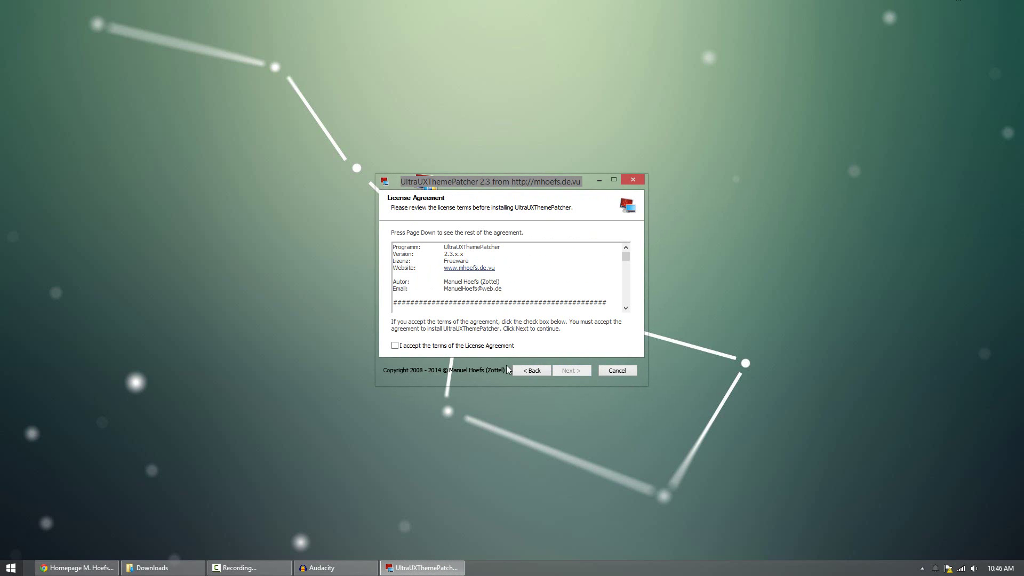
click(491, 345)
click(561, 367)
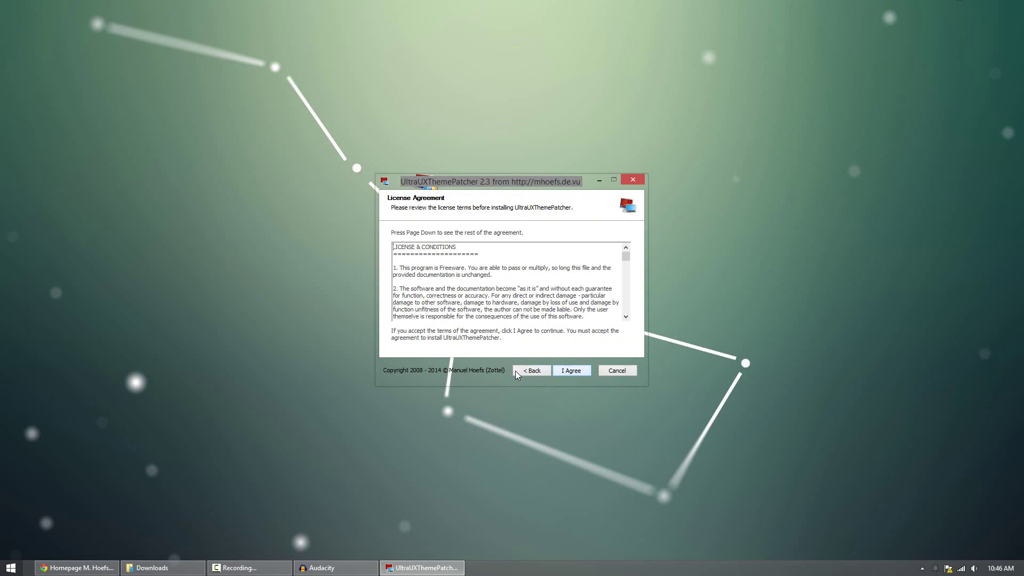
click(568, 372)
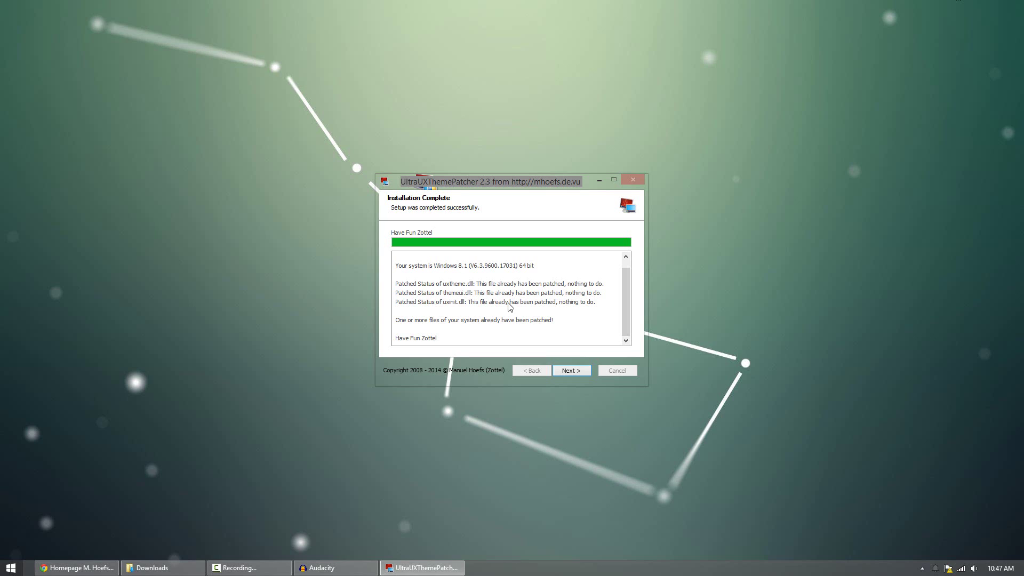
click(570, 370)
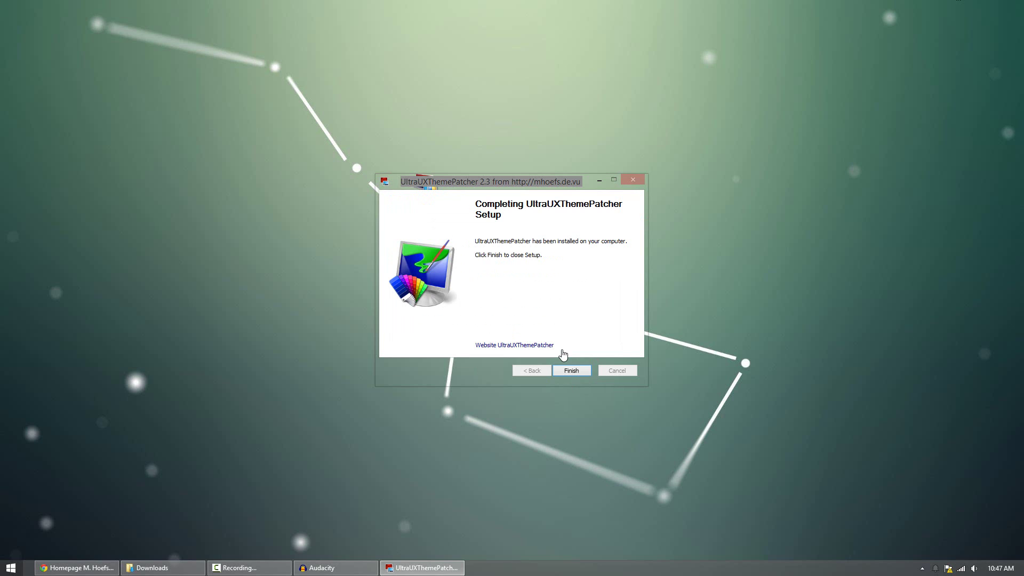
click(571, 368)
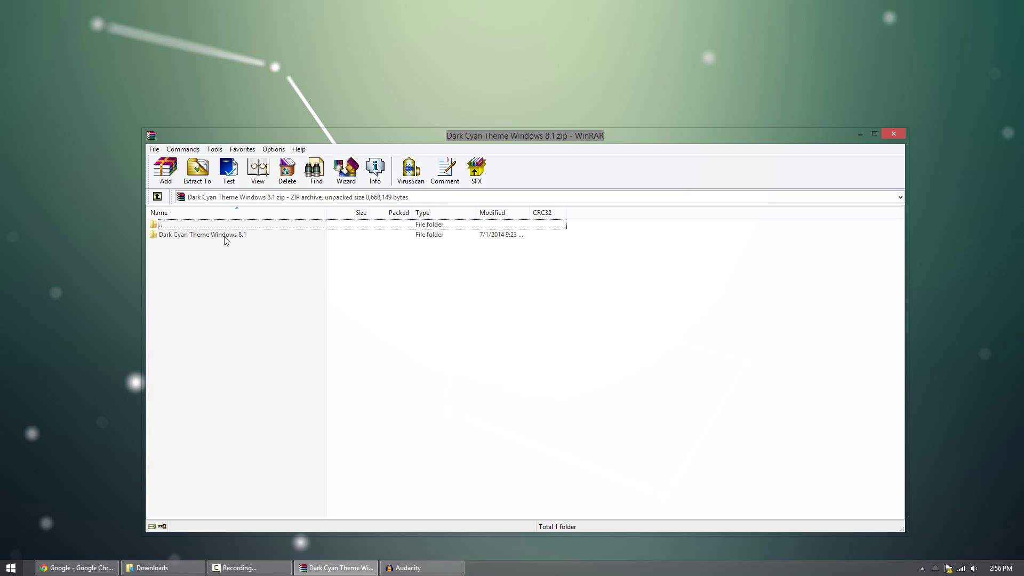
Step: Drag the Dark Cyan Theme Windows 8.1 folder from WinRAR onto the desktop, then close WinRAR
drag(227, 241, 270, 91)
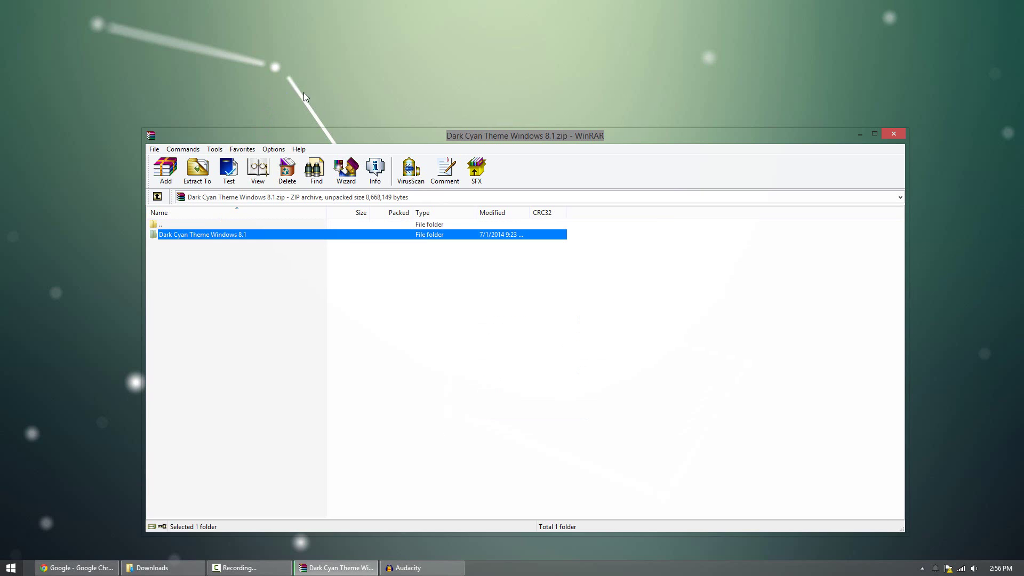
click(893, 133)
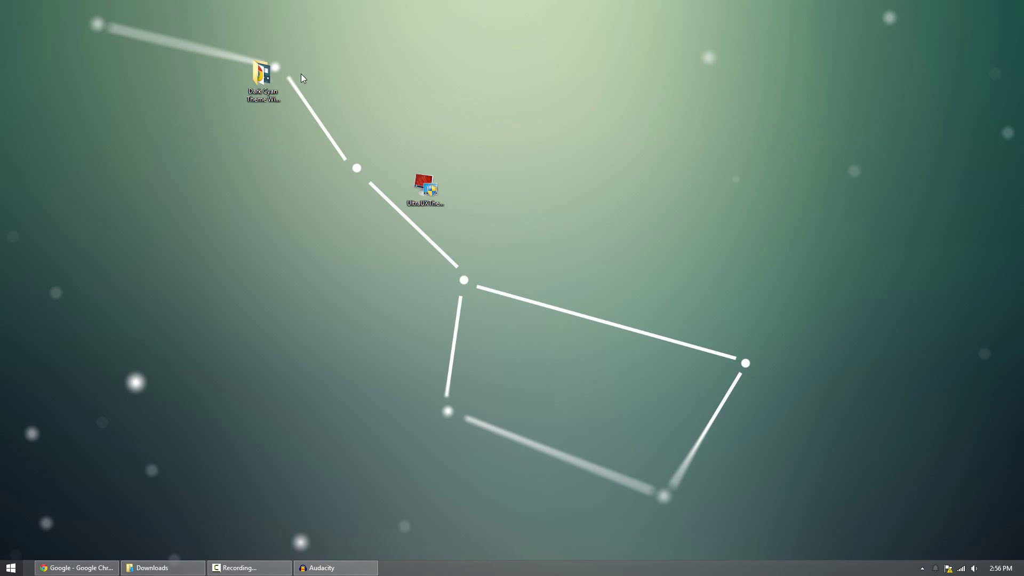
Step: Open the extracted Dark Cyan Theme Windows 8.1 folder and preview Dark Cyan.png
double_click(254, 81)
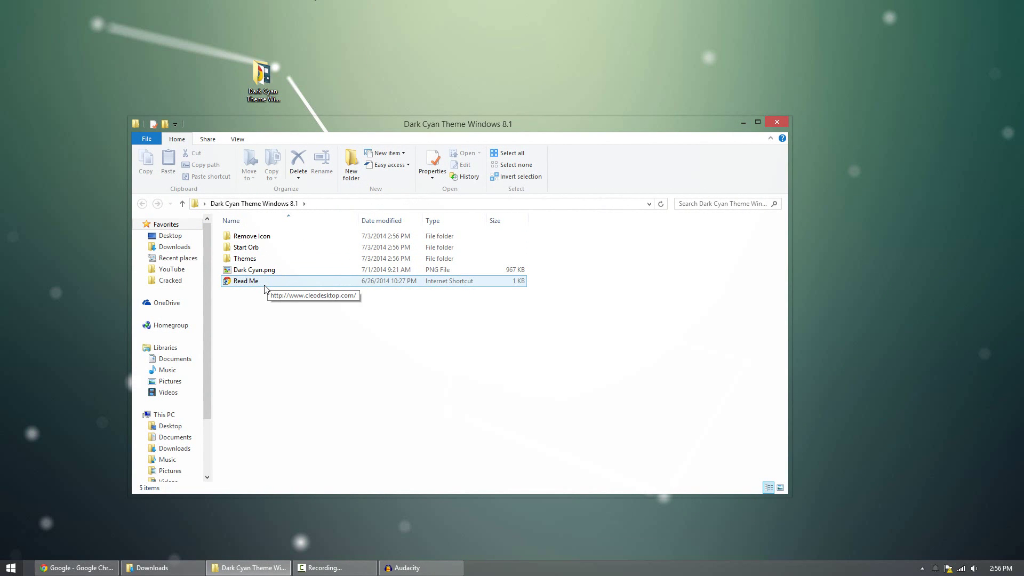
double_click(265, 270)
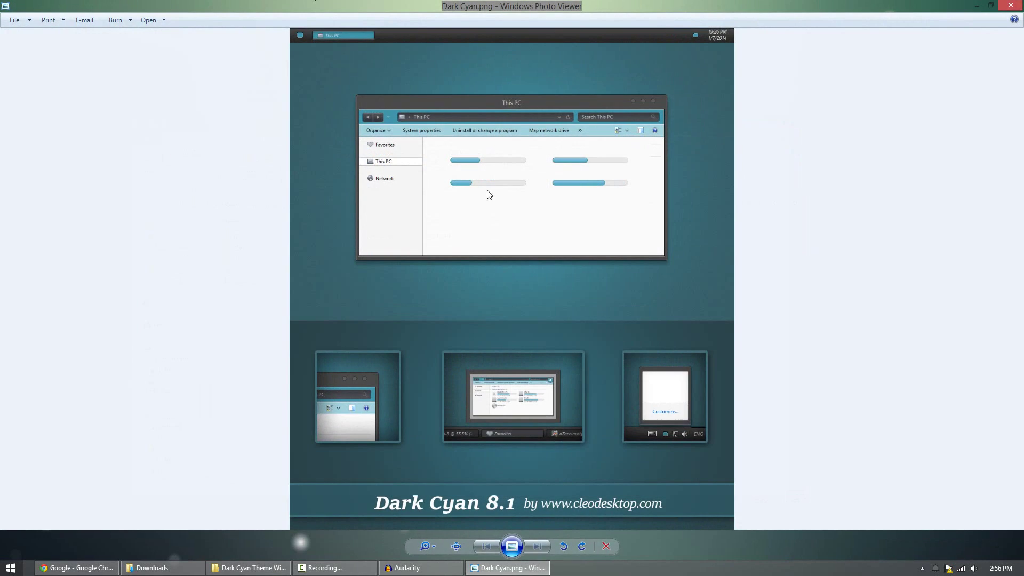
click(1010, 5)
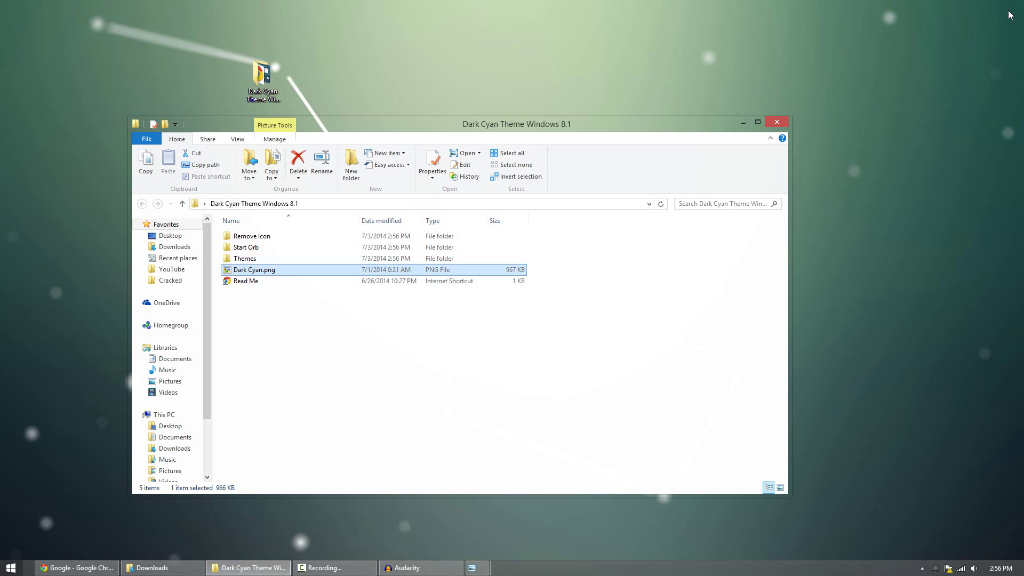
Step: Look inside the Start Orb, Remove Icon and Themes subfolders, returning to the theme folder each time
double_click(244, 247)
key(BackSpace)
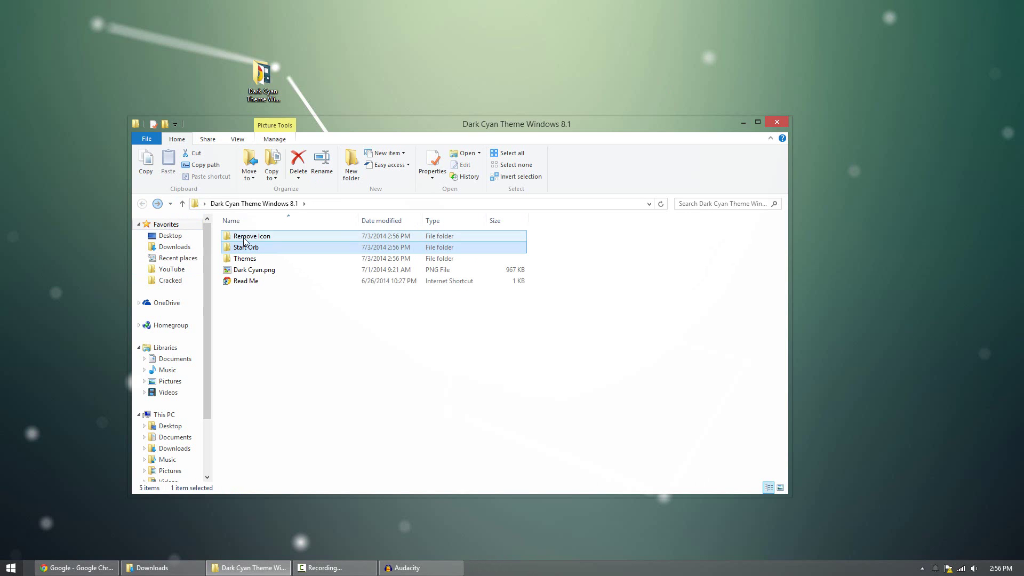
double_click(244, 236)
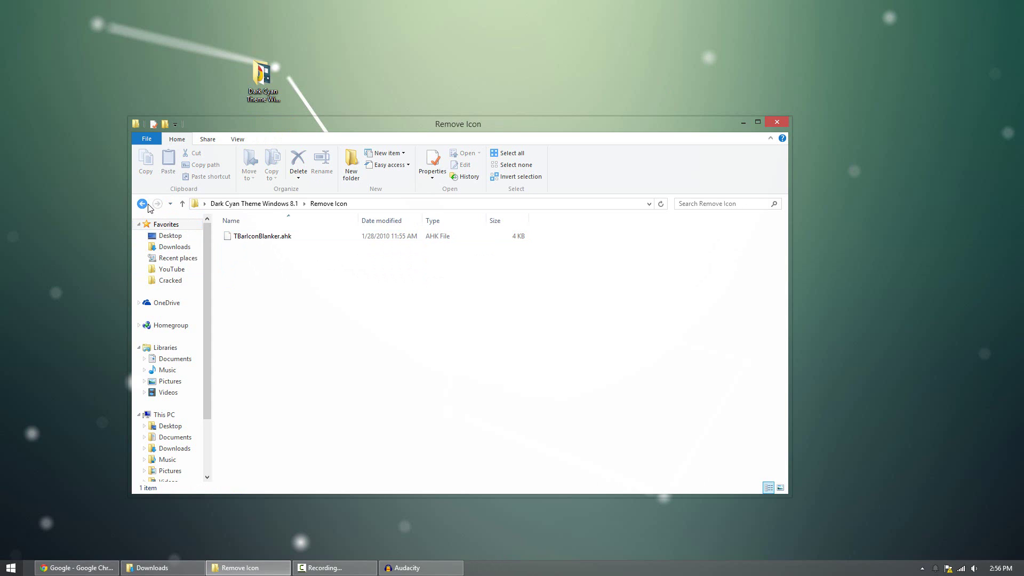
click(149, 205)
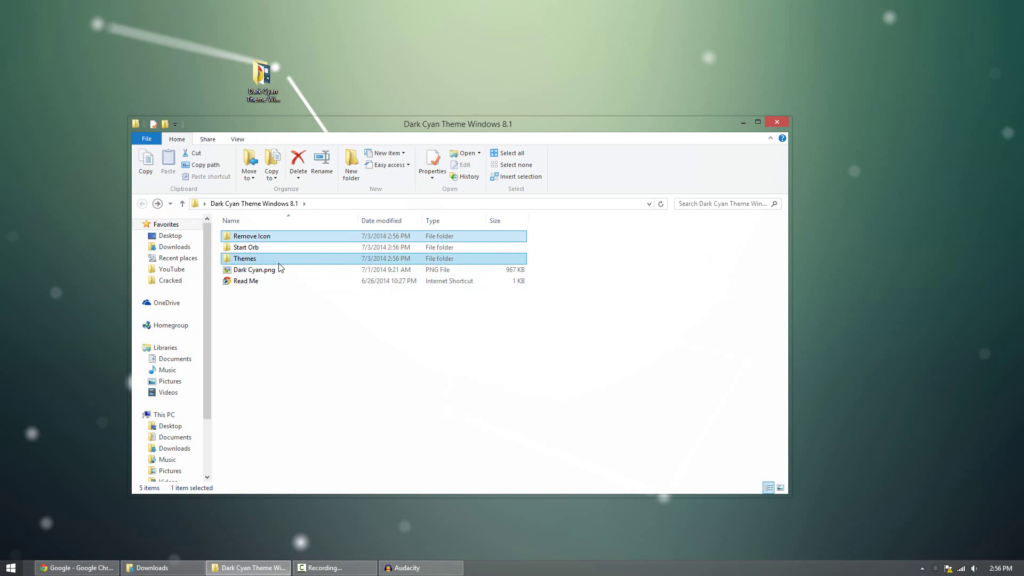
double_click(278, 261)
click(143, 204)
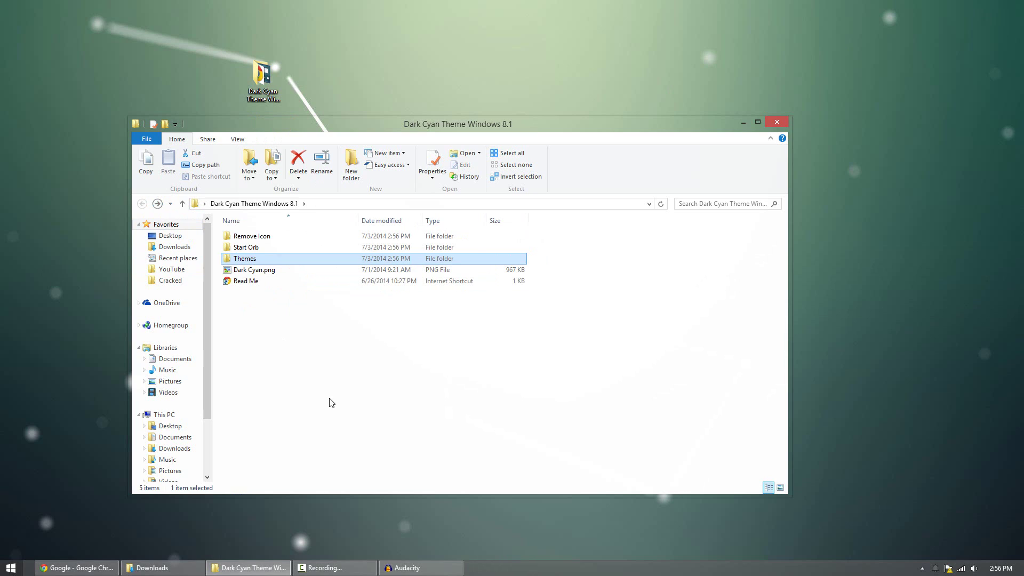
click(329, 402)
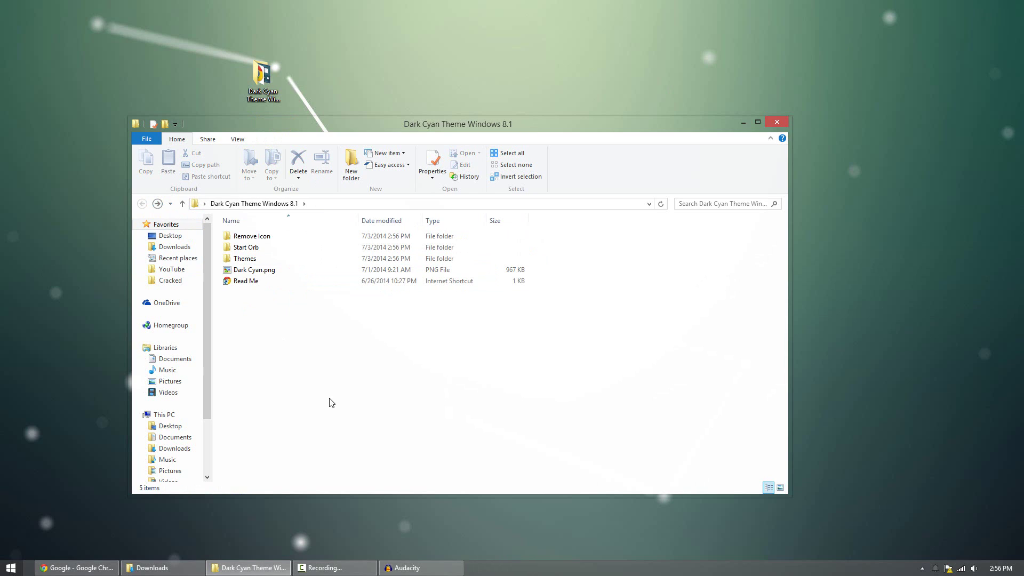
click(258, 245)
Step: Snap the theme folder window right and open This PC in a new window snapped left
scroll(206, 264, down, 3)
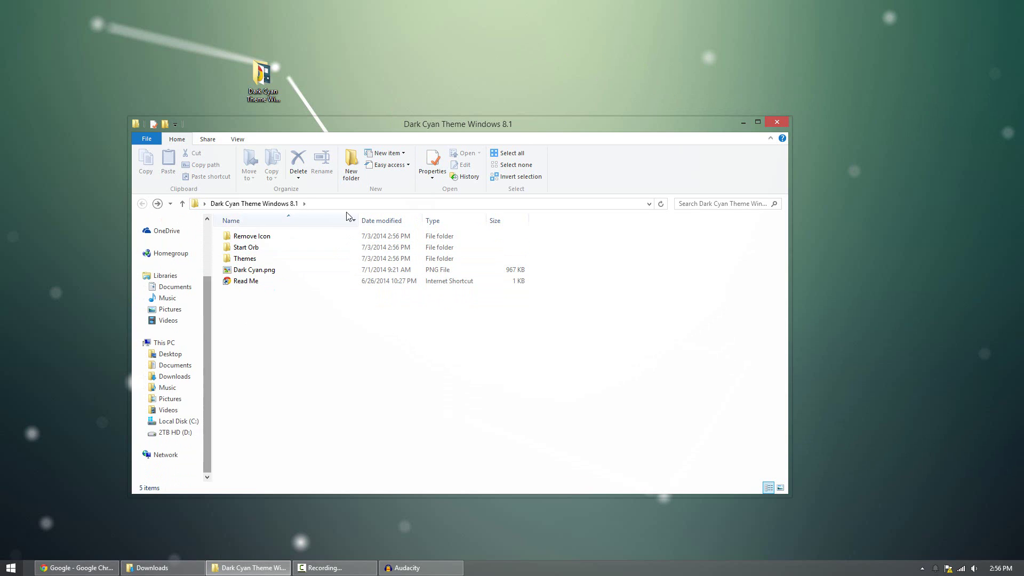
drag(513, 119, 1021, 112)
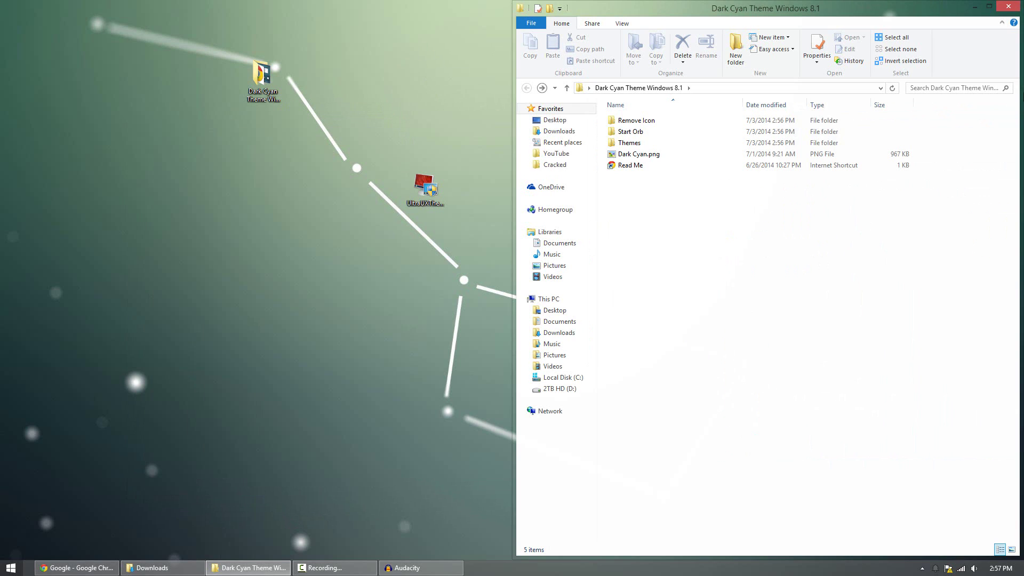
right_click(551, 299)
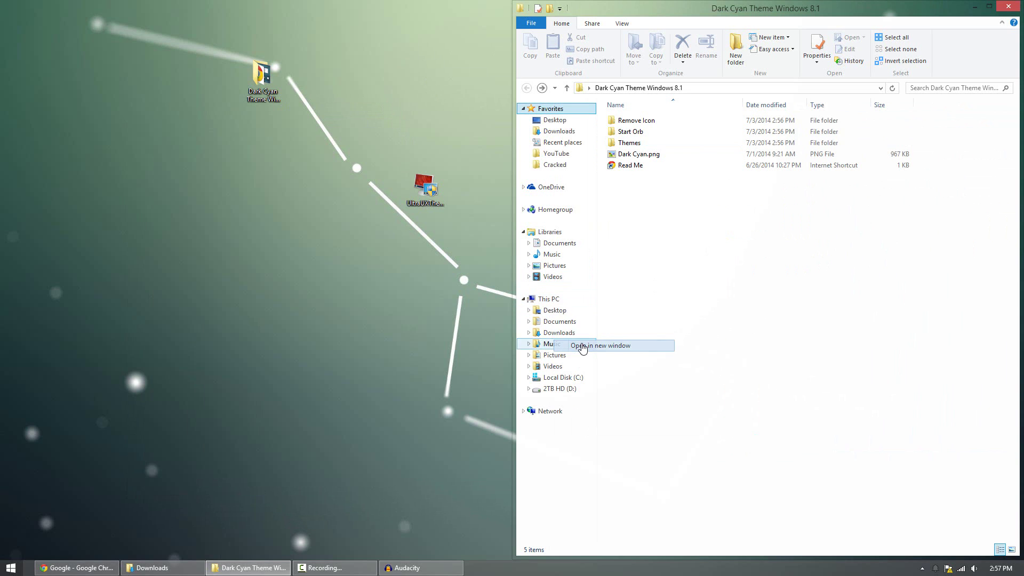
click(583, 346)
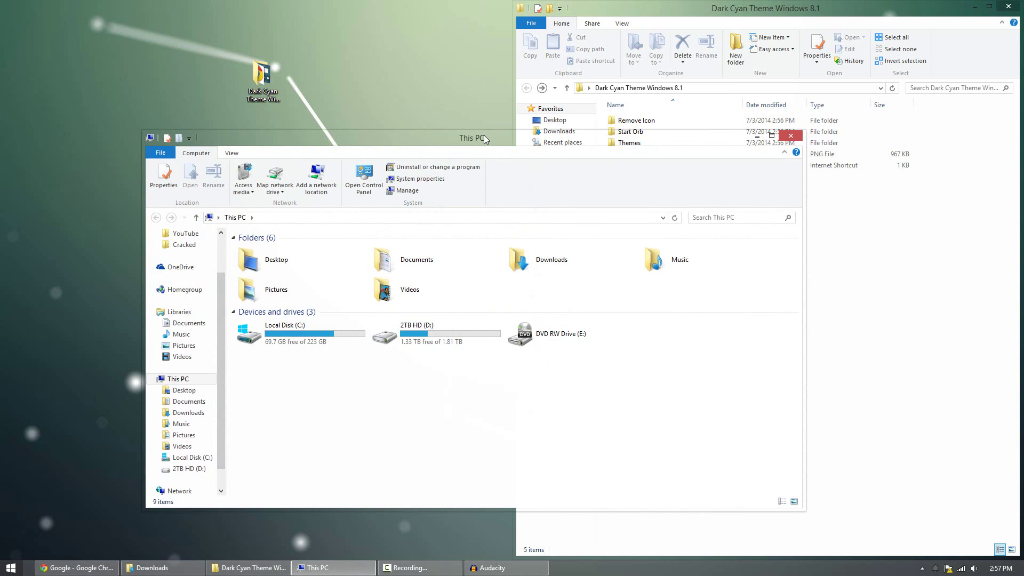
key(super+Left)
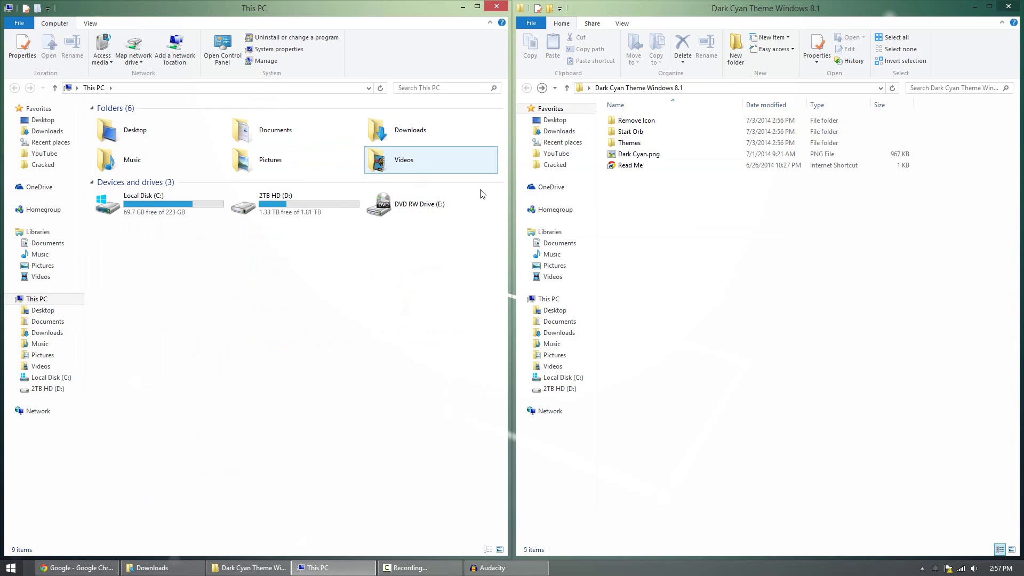
Step: Navigate the left window to C:\Windows\Resources\Themes
click(132, 214)
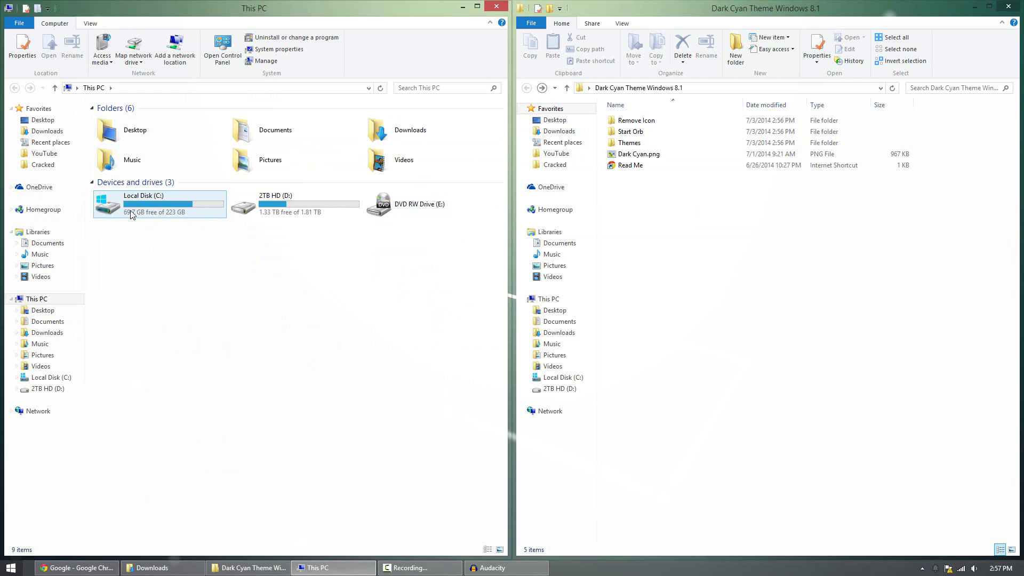
double_click(134, 213)
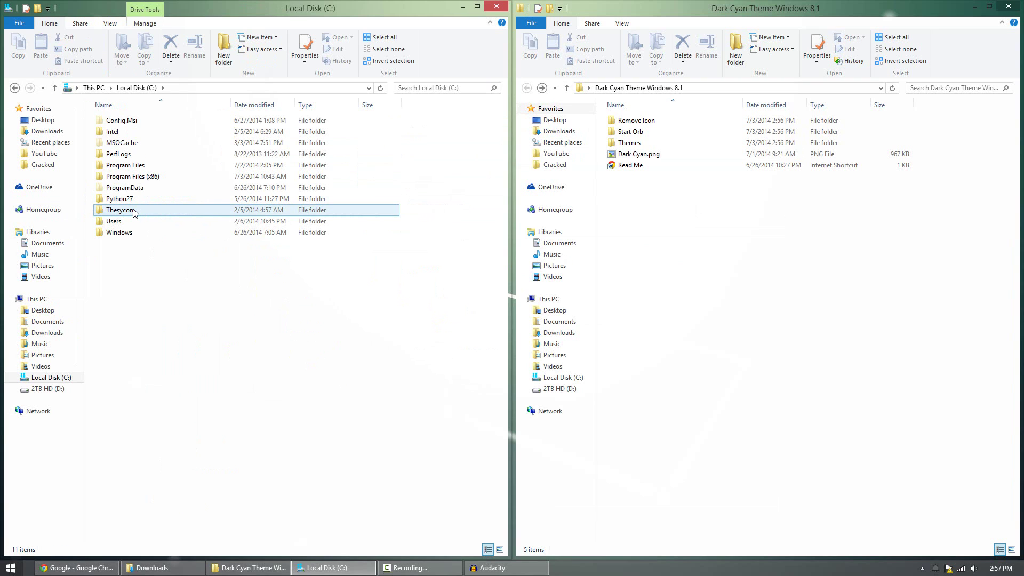
click(191, 209)
click(182, 233)
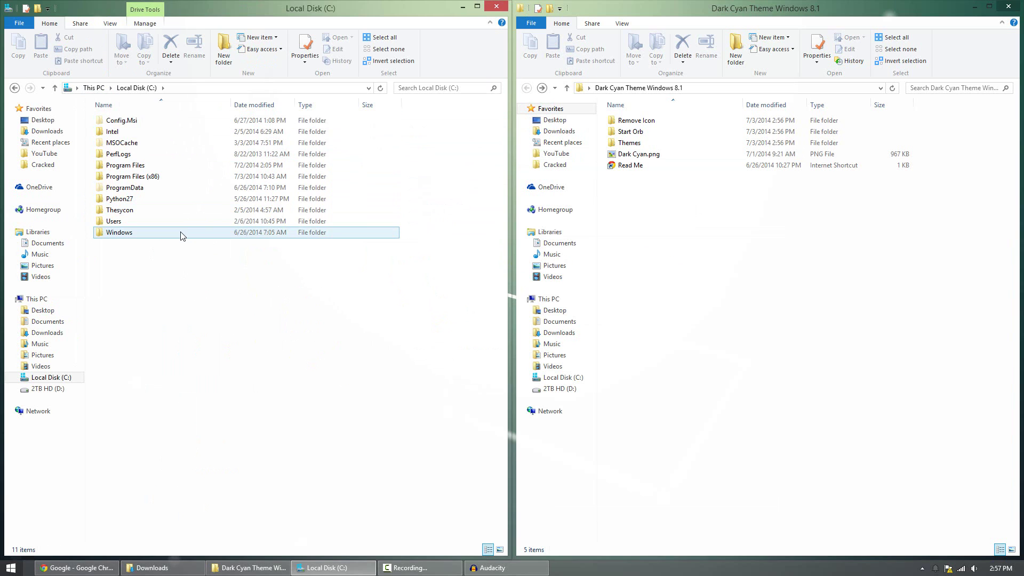
double_click(181, 233)
click(182, 233)
scroll(181, 234, down, 2)
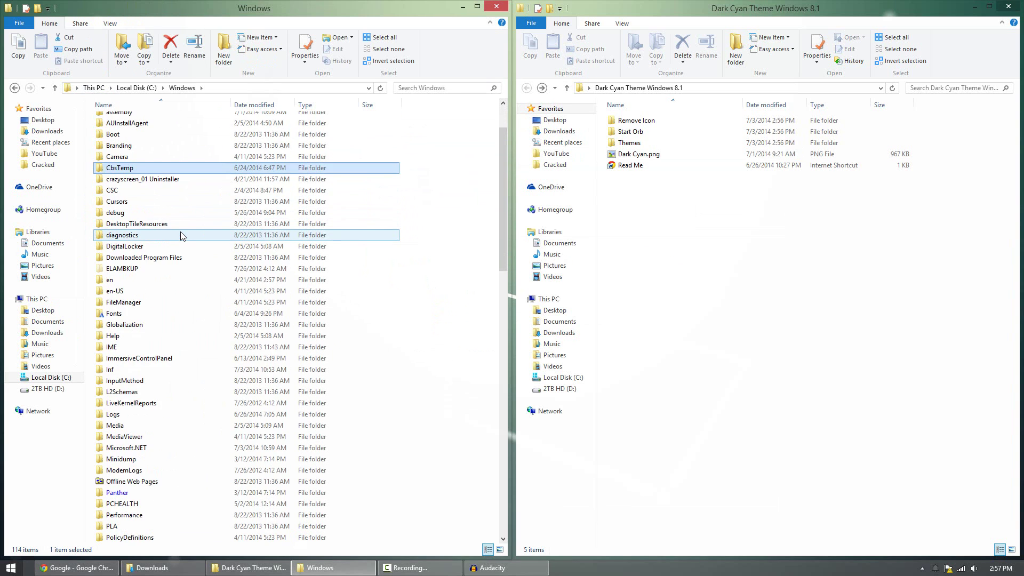
scroll(180, 234, down, 7)
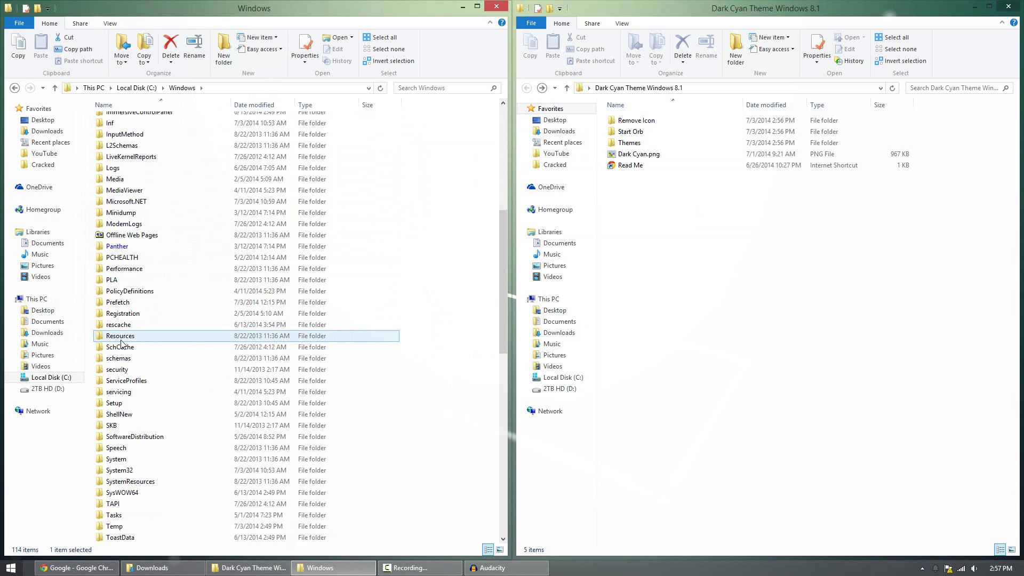
double_click(120, 337)
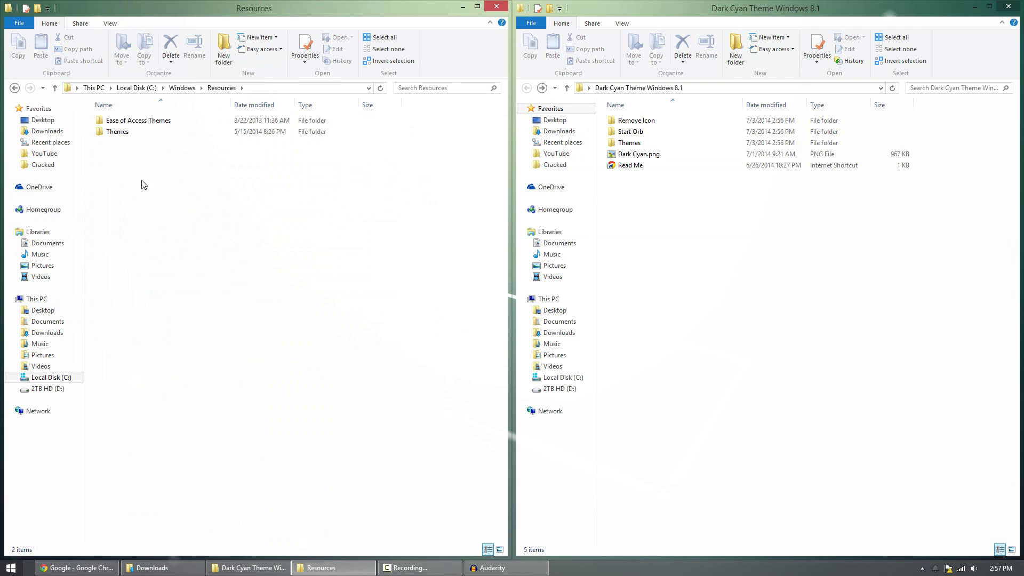
click(143, 133)
double_click(142, 132)
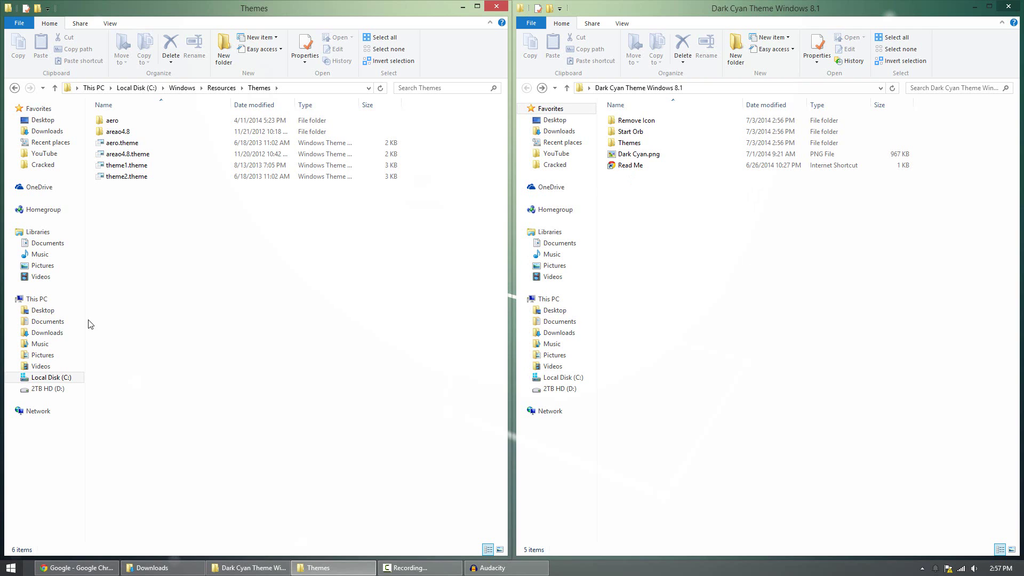
click(180, 167)
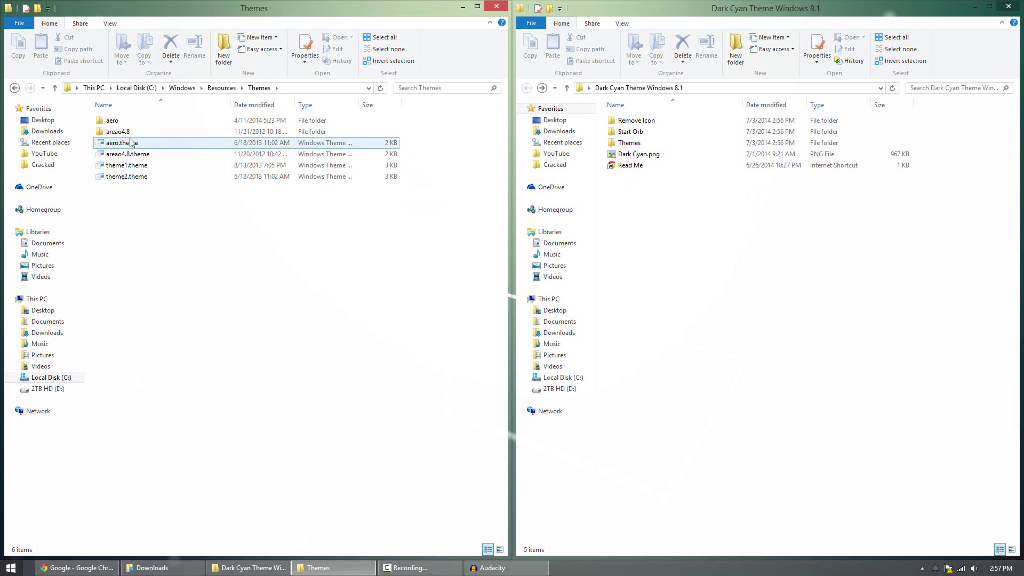
Step: Open the theme pack's Themes subfolder and select both the Dark Cyan folder and Dark Cyan.theme
click(747, 291)
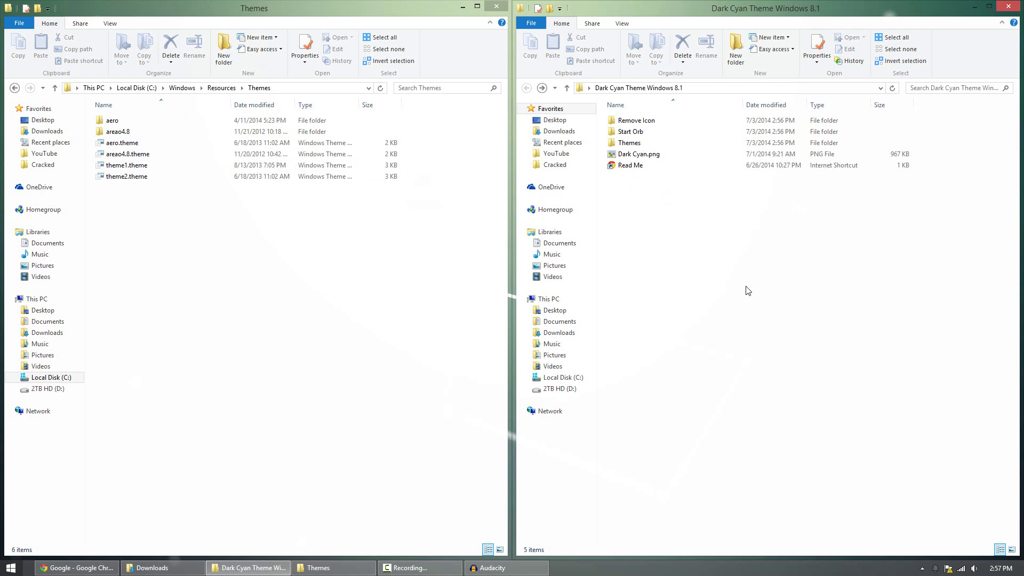
double_click(677, 142)
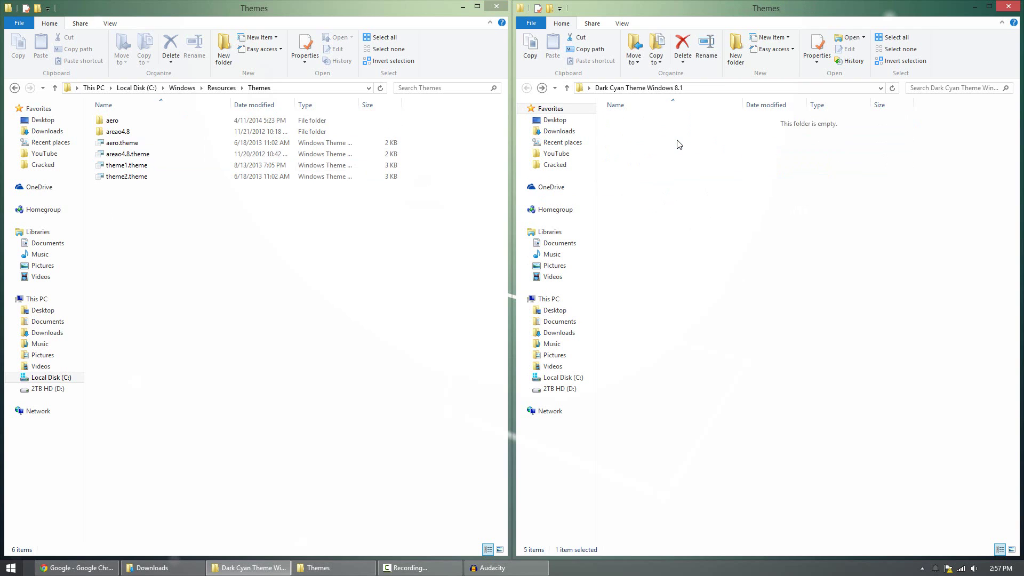
click(661, 132)
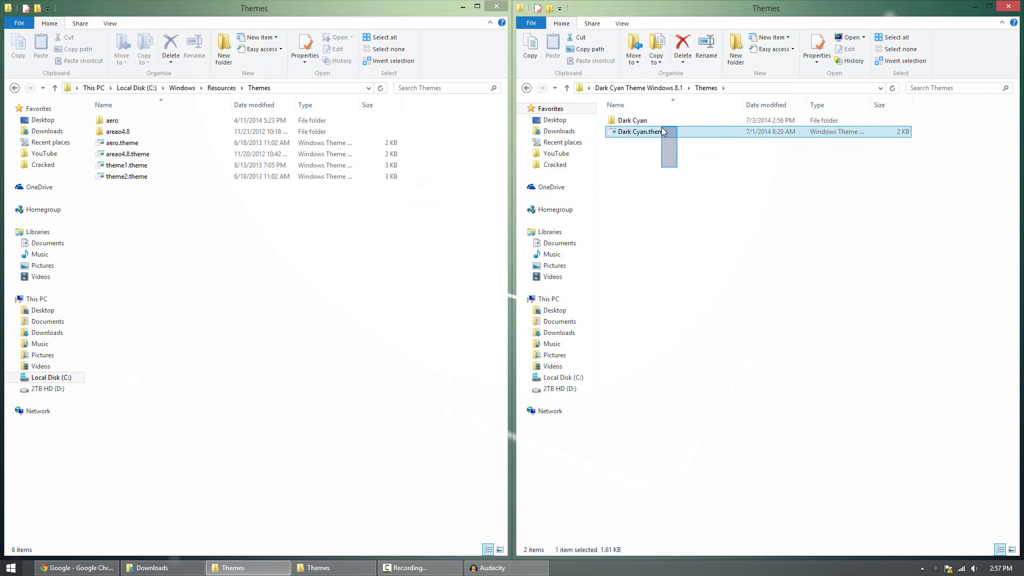
click(686, 169)
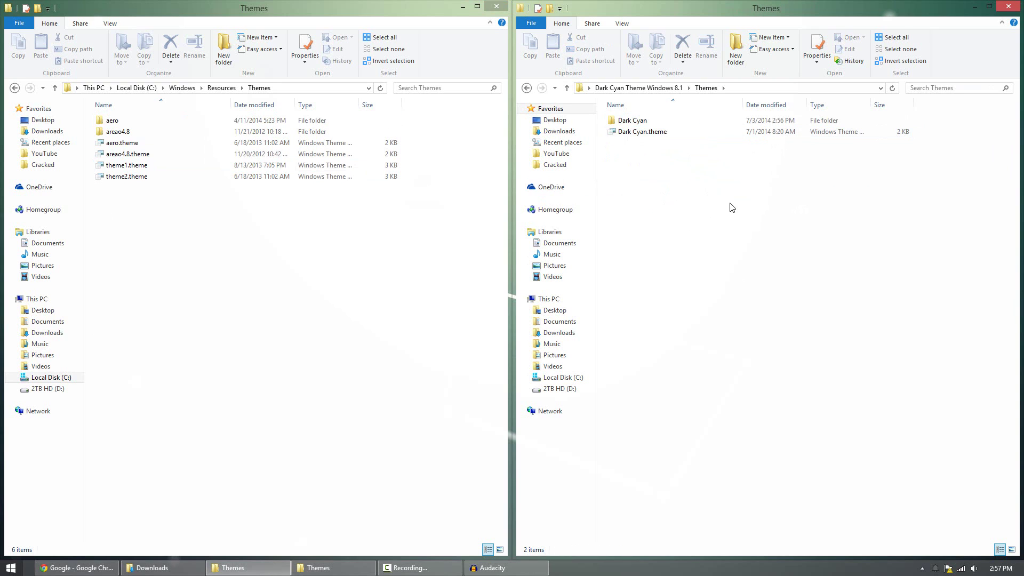
drag(730, 206, 669, 92)
Step: Move both items into C:\Windows\Resources\Themes, granting administrator permission for each
drag(688, 135, 319, 296)
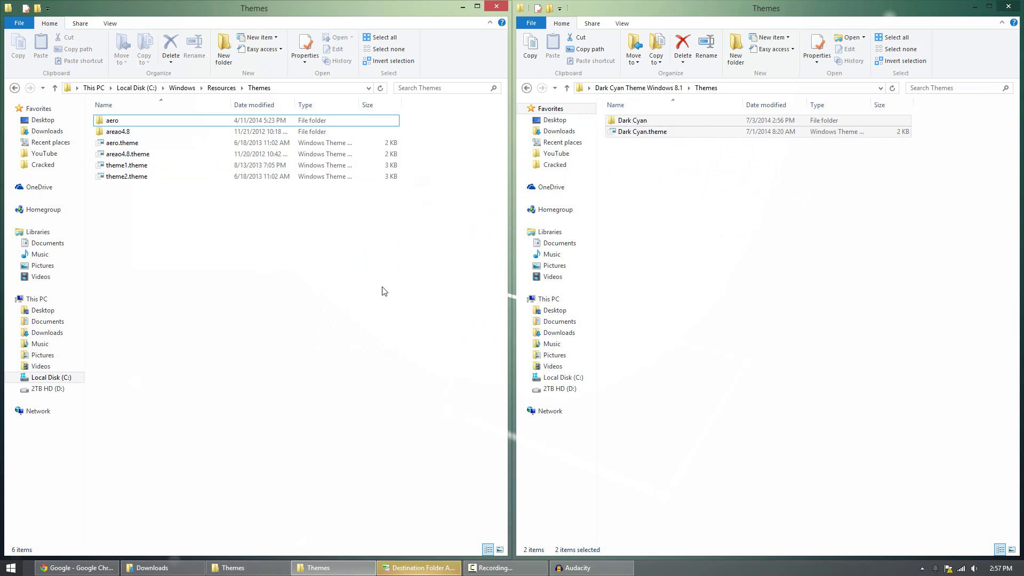
click(418, 567)
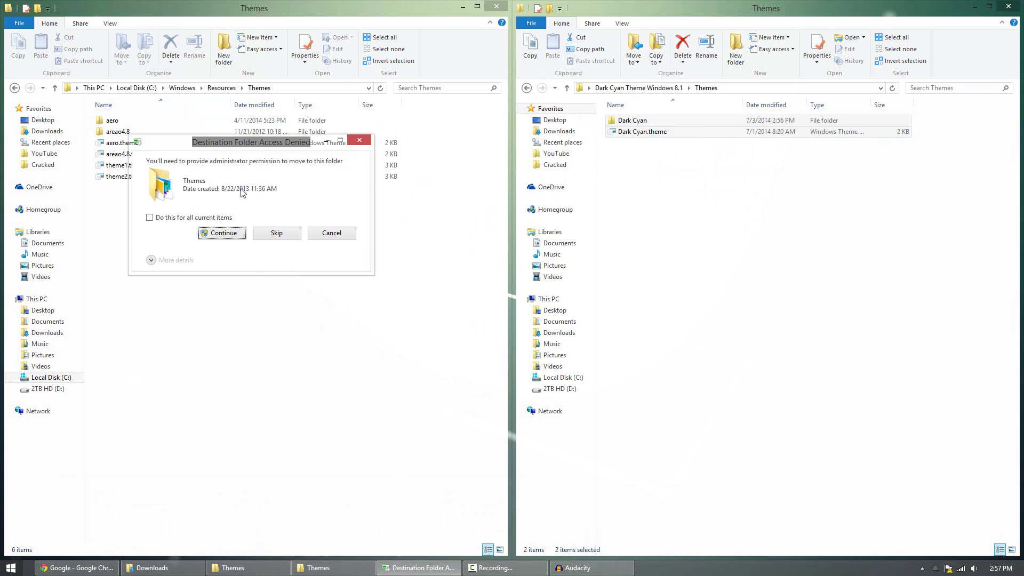
click(222, 237)
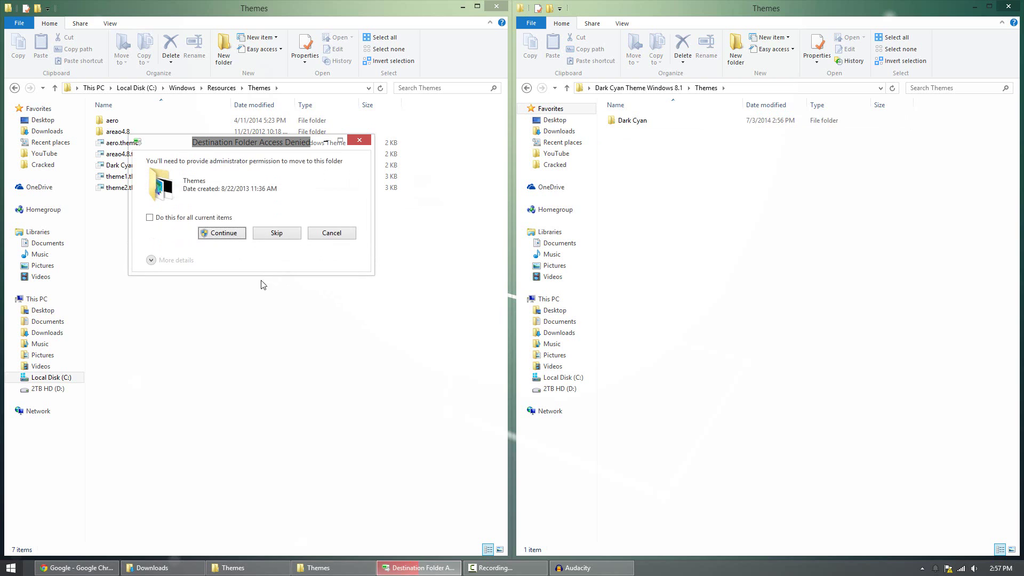
click(229, 238)
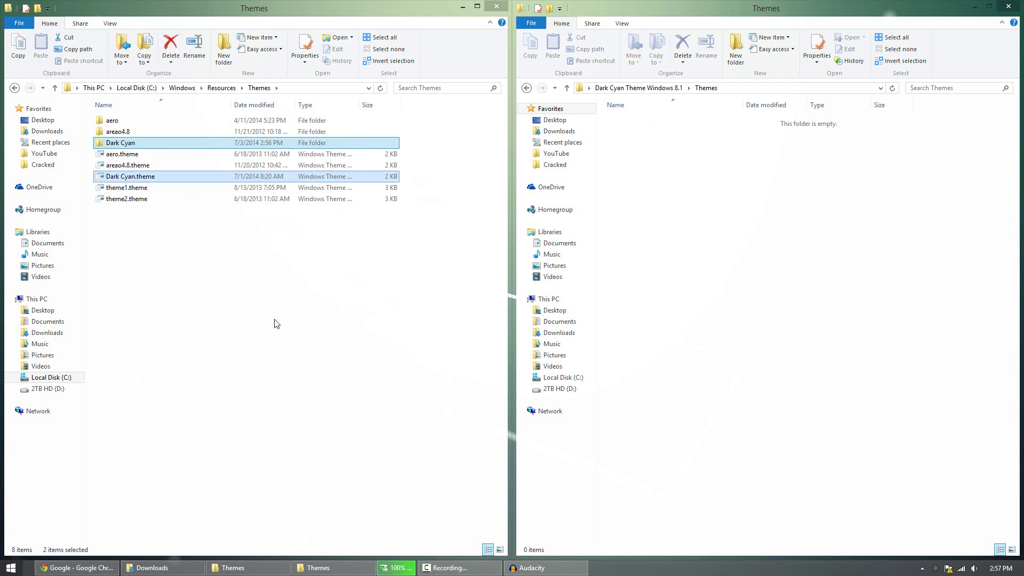
Step: Minimize both Explorer windows, open Personalize from the desktop menu and apply the Dark Cyan theme
click(974, 7)
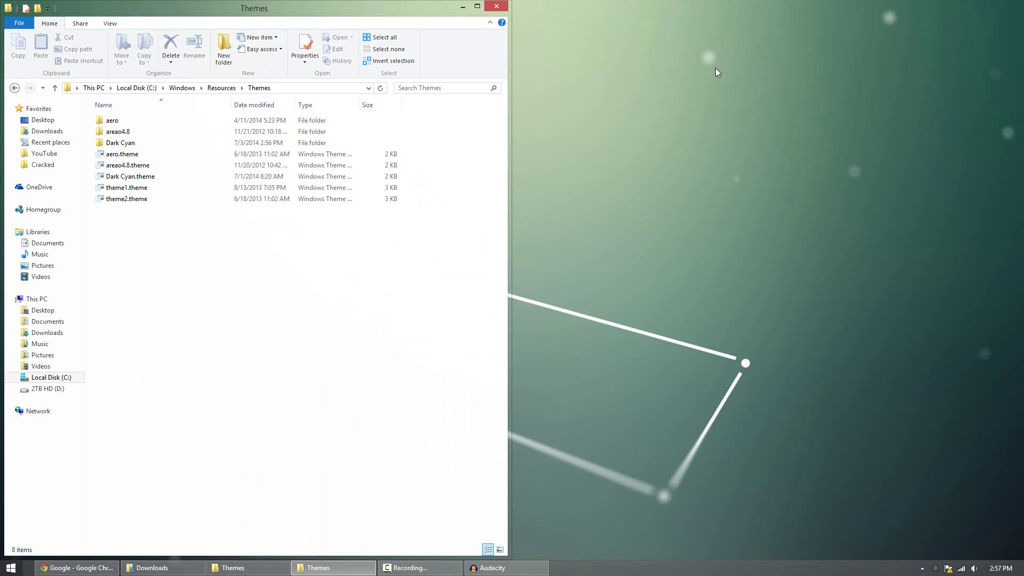
click(463, 7)
right_click(400, 205)
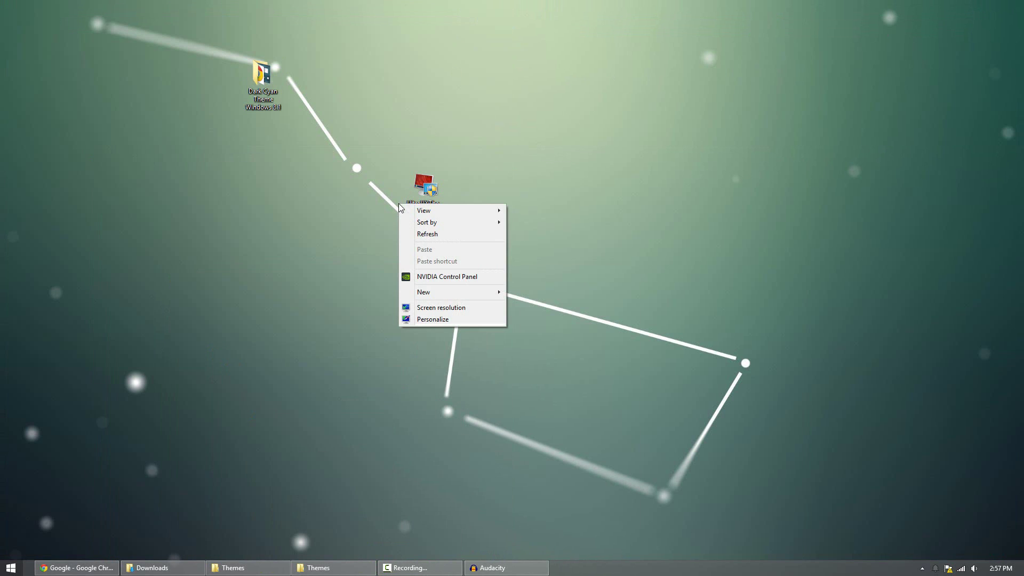
click(472, 320)
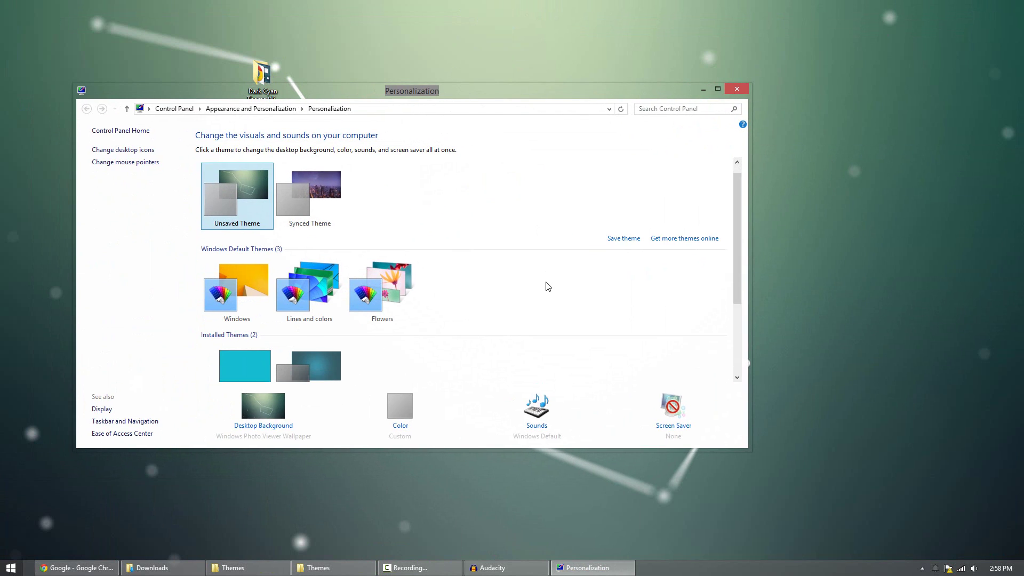
scroll(548, 287, down, 2)
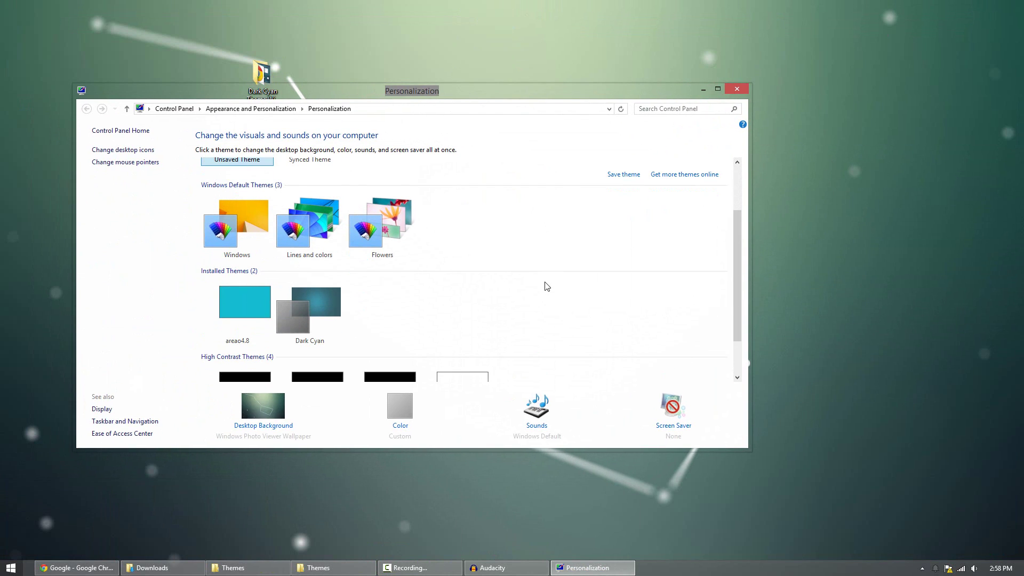
click(319, 304)
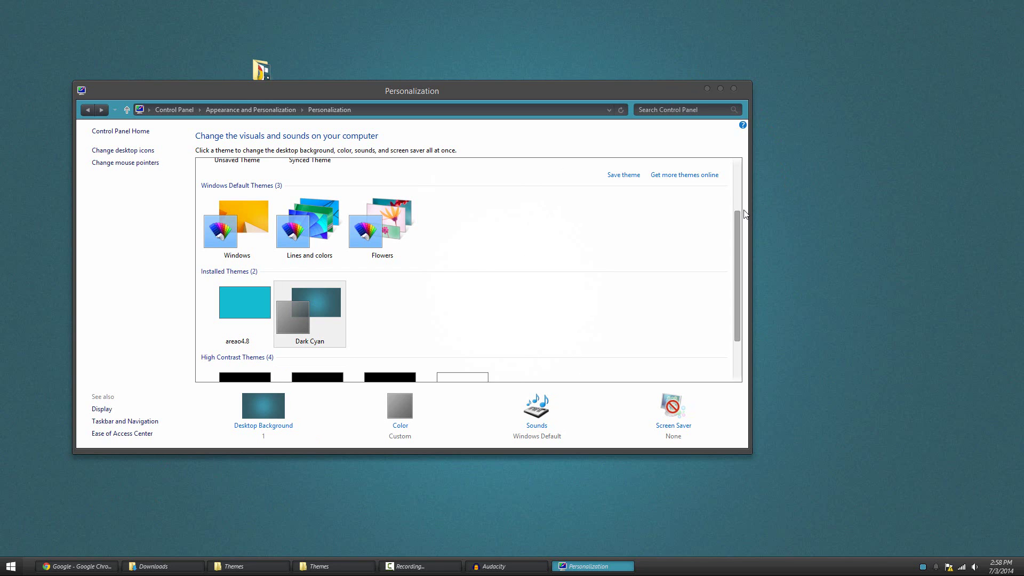
scroll(738, 214, up, 2)
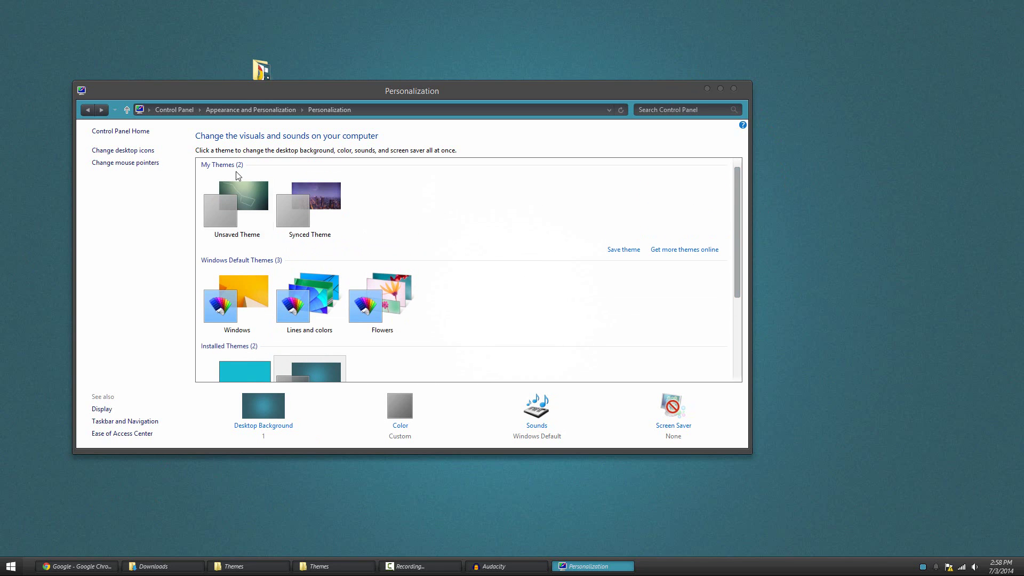
click(241, 205)
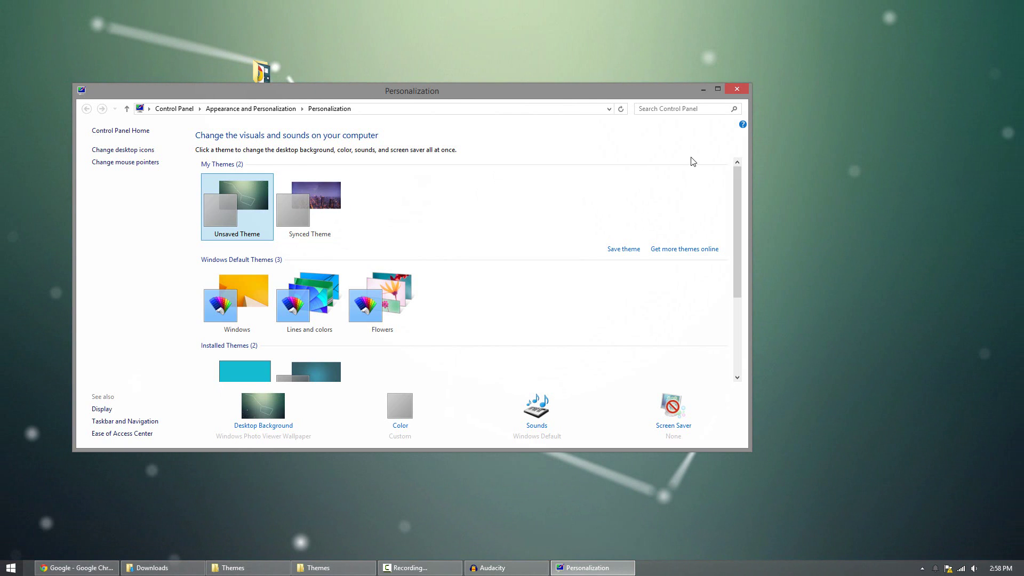
scroll(734, 167, down, 2)
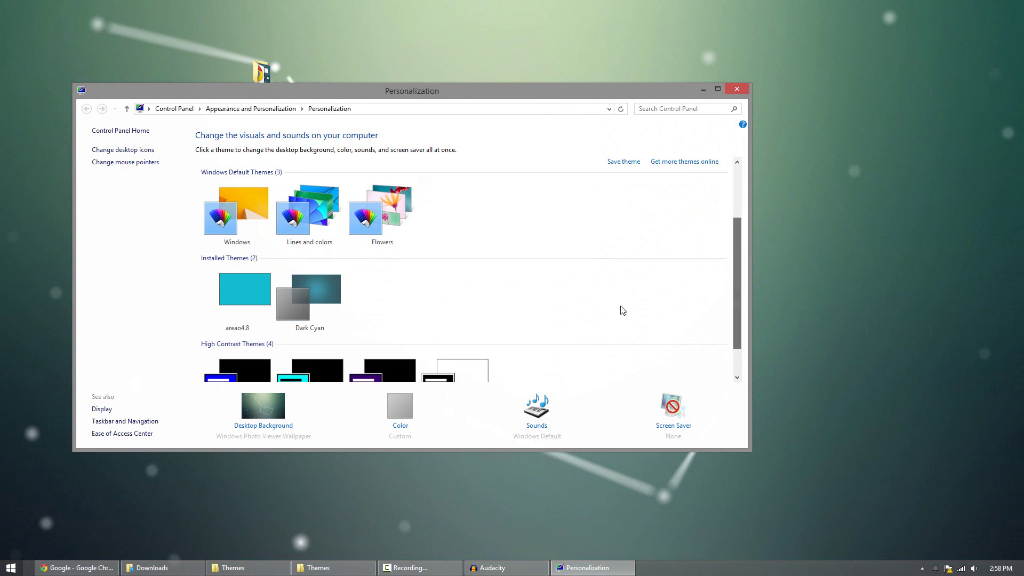
click(320, 567)
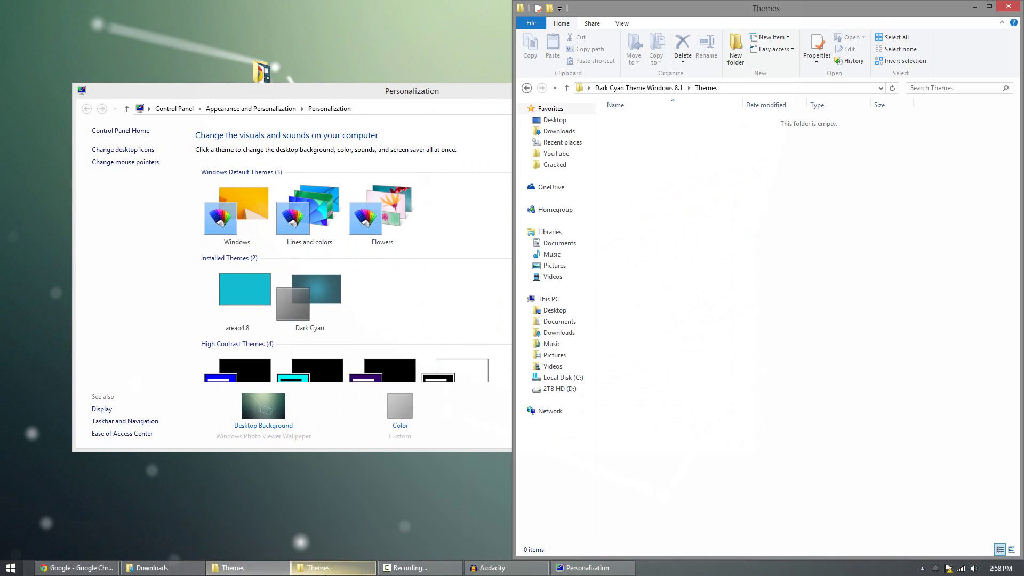
click(233, 567)
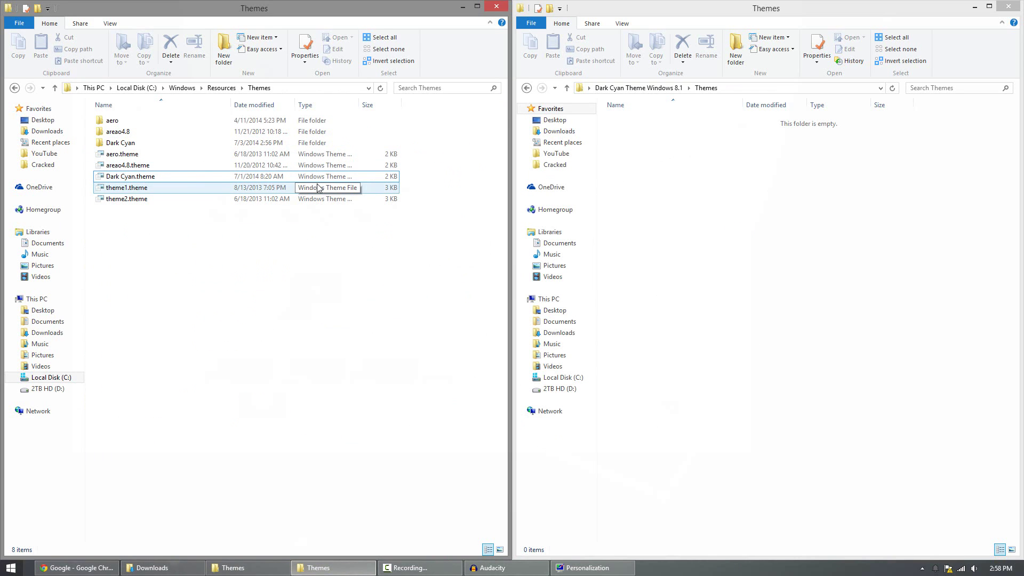
click(462, 6)
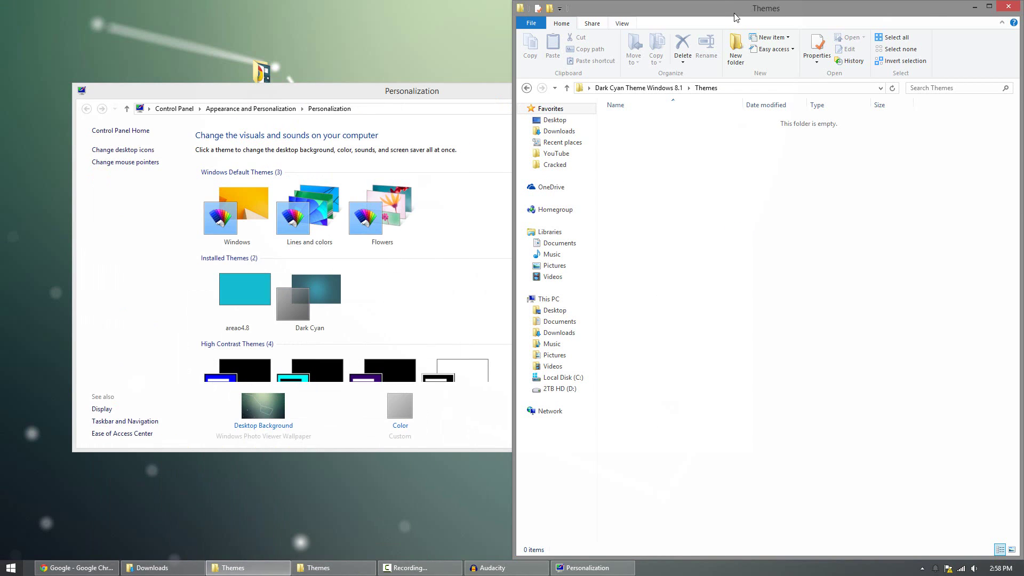
click(974, 6)
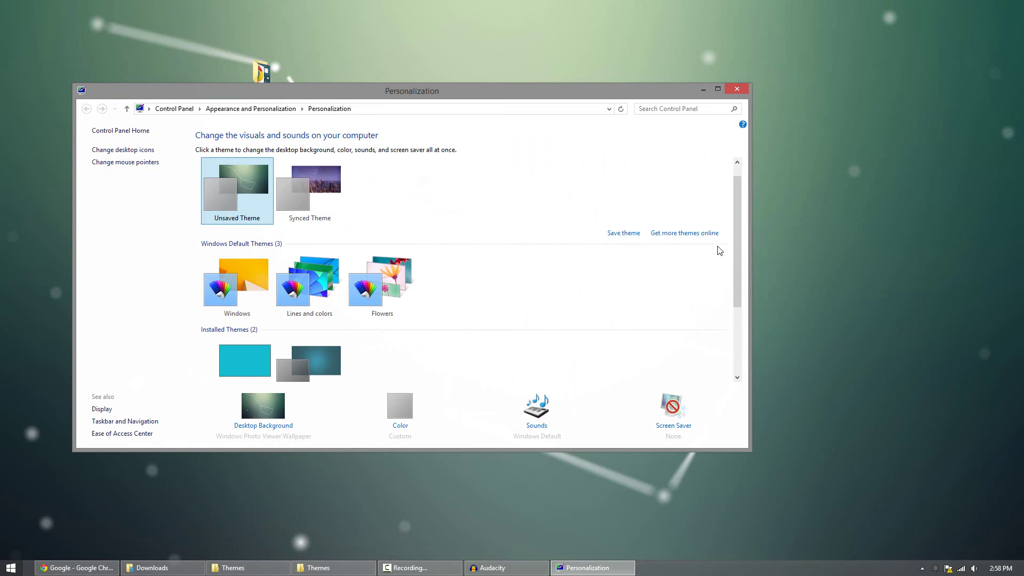
drag(741, 183, 742, 251)
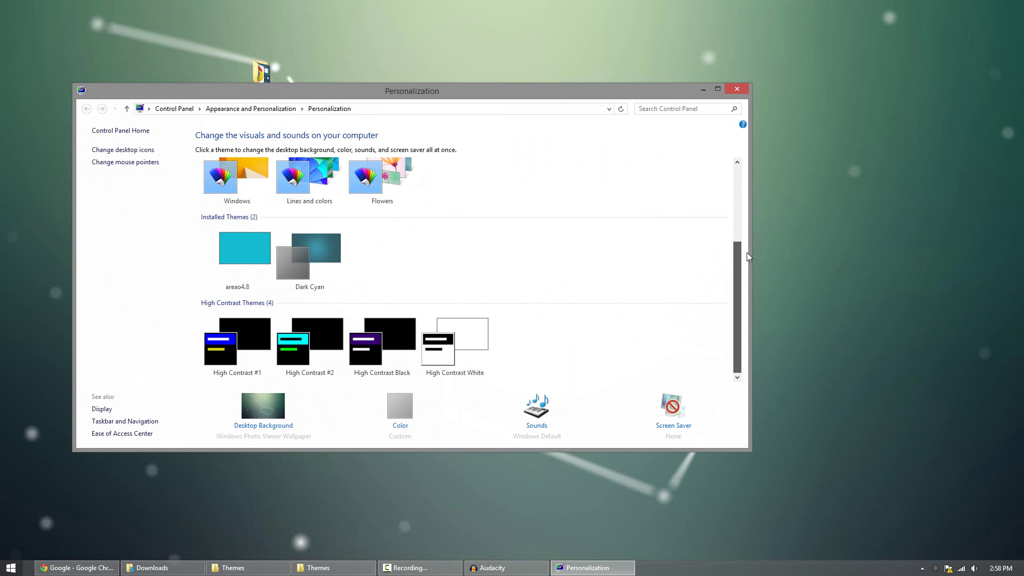
click(322, 257)
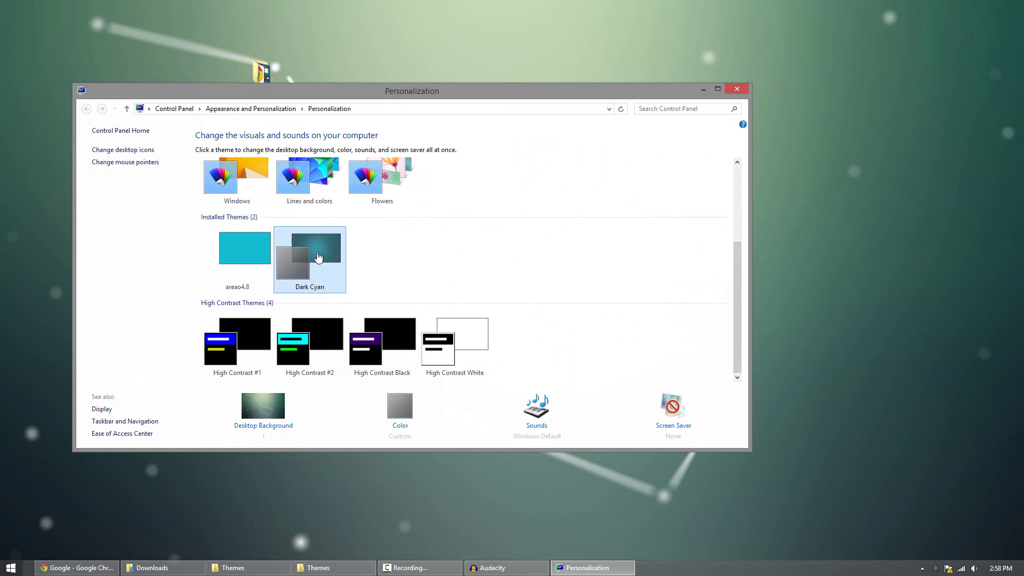